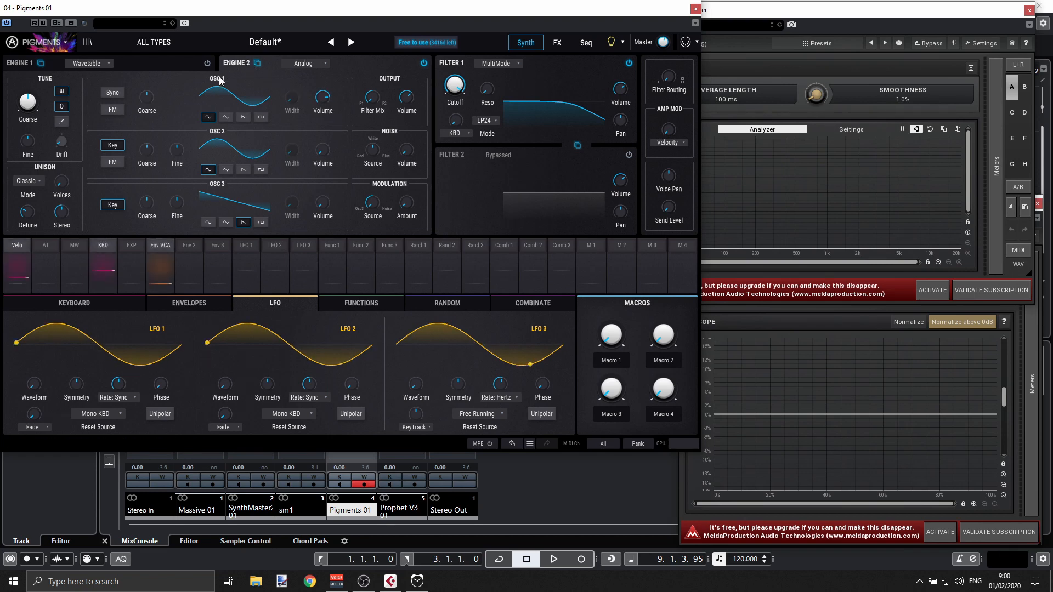
- Try the other basic waveforms, including square, on oscillator 1 of Engine 2 and return it to sine
left_click(224, 118)
left_click(209, 119)
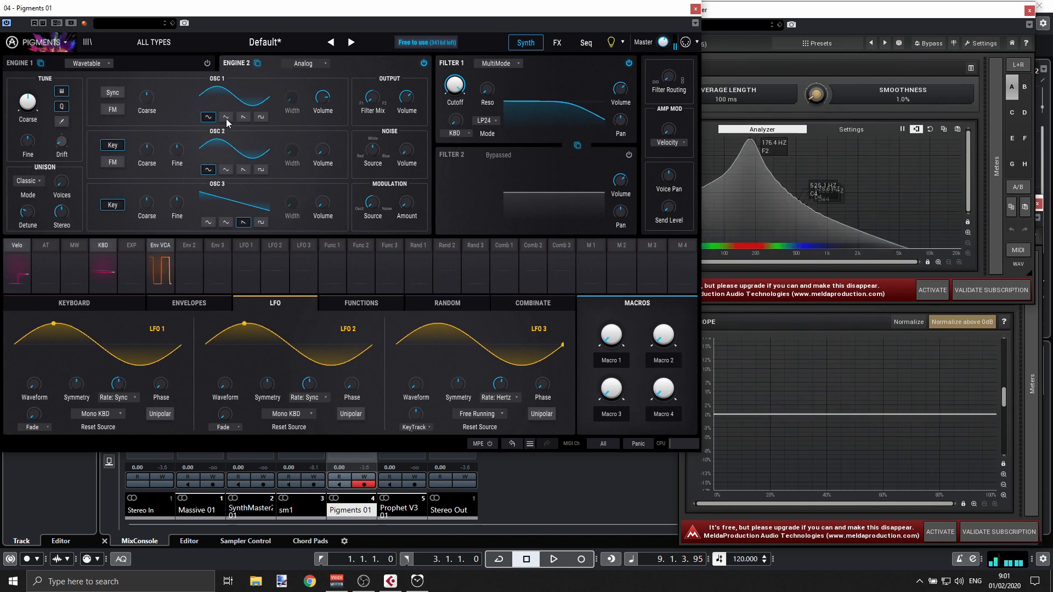
left_click(243, 117)
left_click(260, 117)
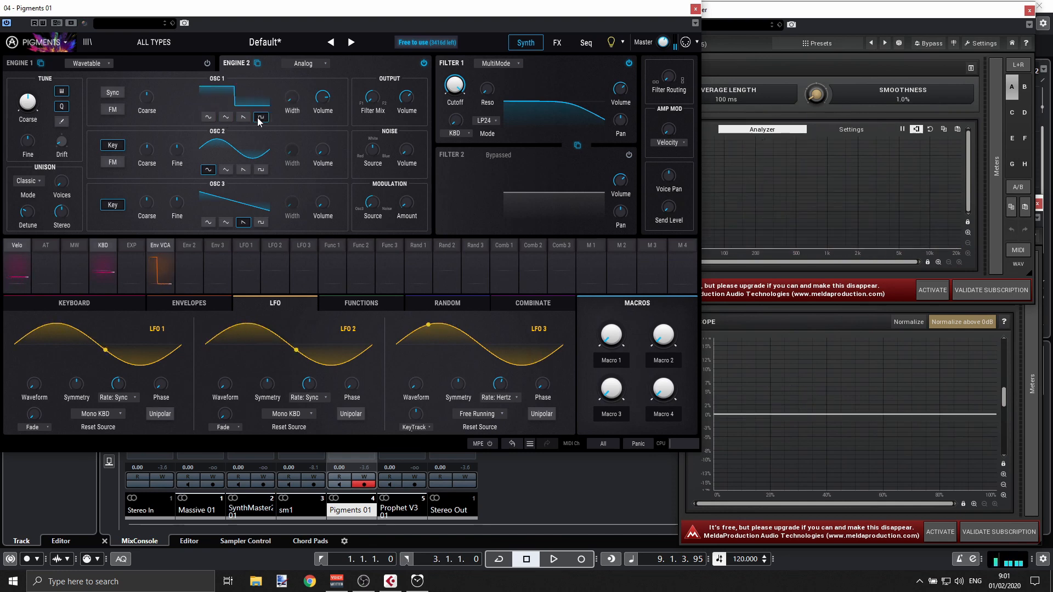
left_click(213, 120)
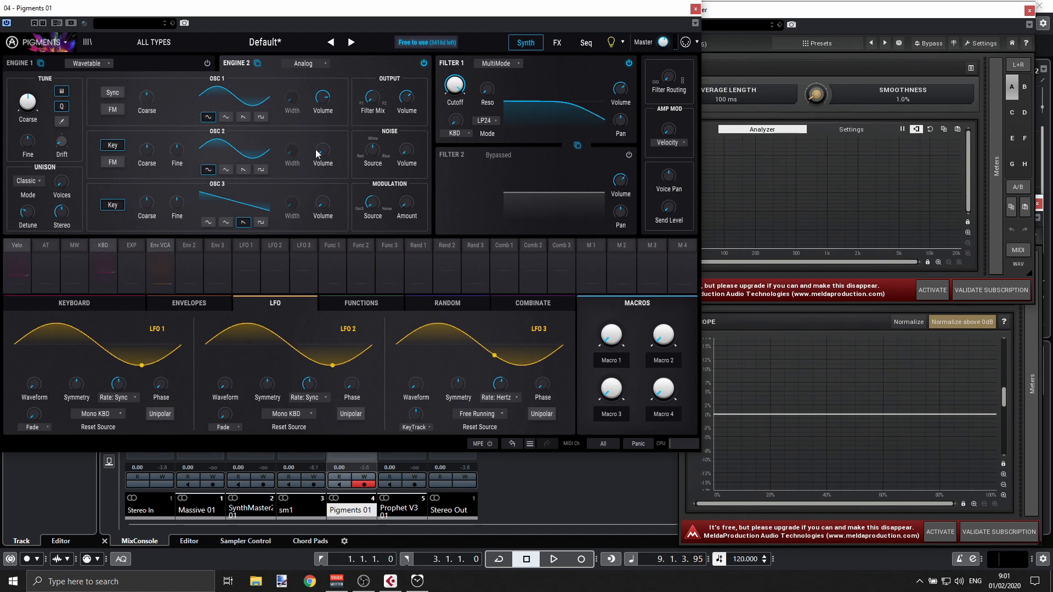
- Blend in oscillators 2 and 3 by raising their volumes and adjusting coarse pitch, with oscillator 3 at 7 semitones and a sine waveform
left_click_drag(321, 154, 321, 116)
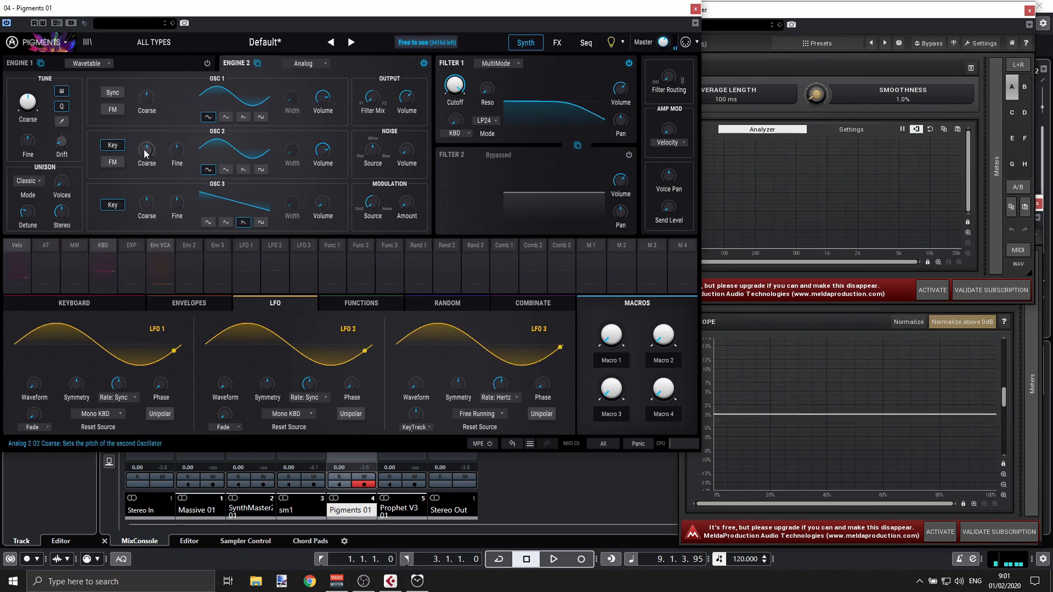
left_click_drag(145, 149, 145, 146)
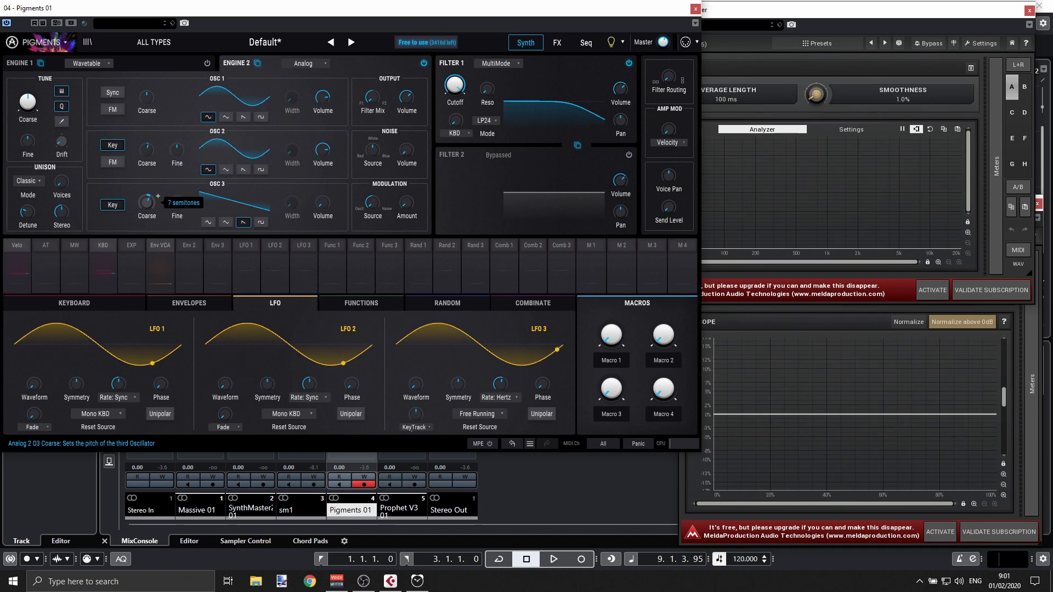
left_click_drag(322, 204, 323, 193)
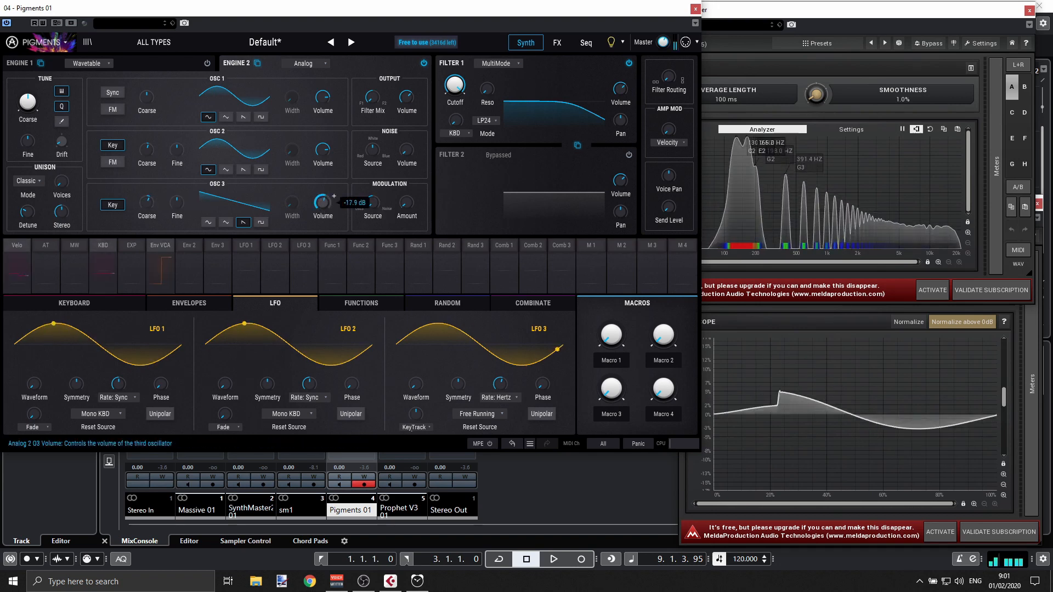
left_click(209, 222)
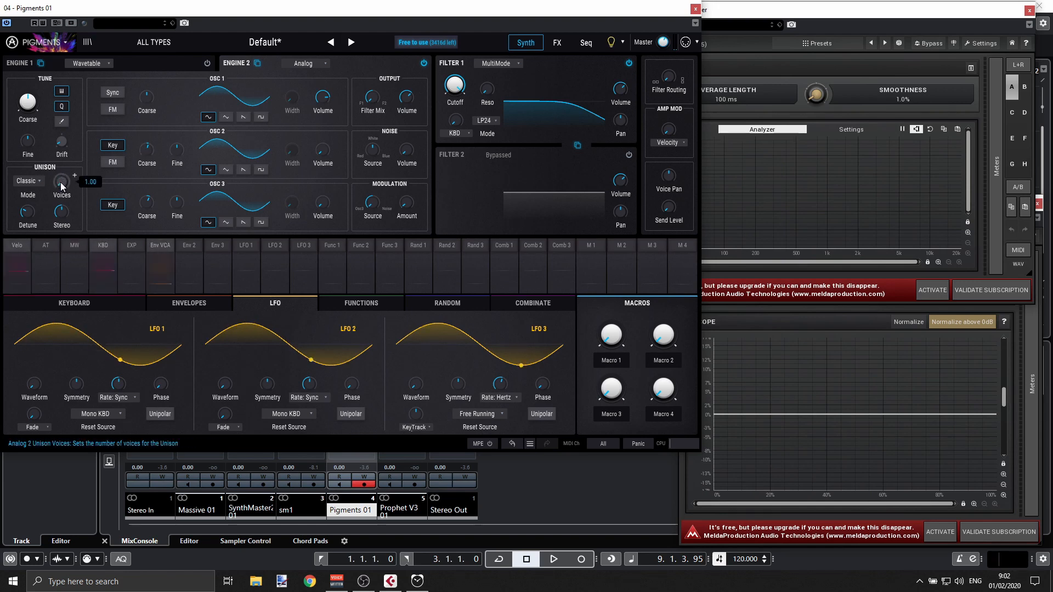
- Raise Engine 2's unison voices on a sawtooth oscillator 1, adjusting the detune and setting the stereo spread to about 74%
left_click_drag(61, 184, 61, 180)
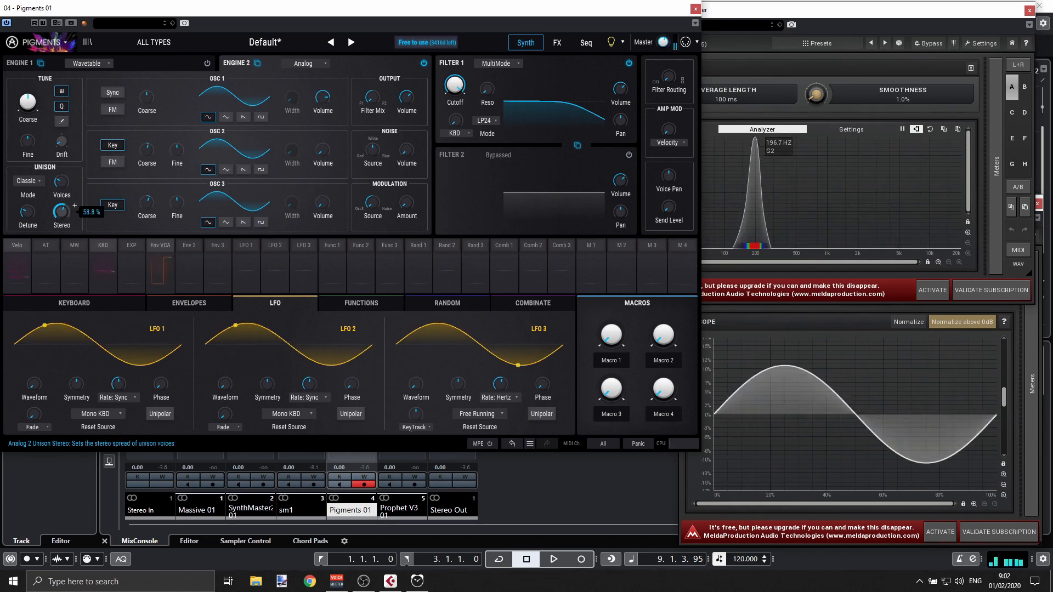
left_click(244, 118)
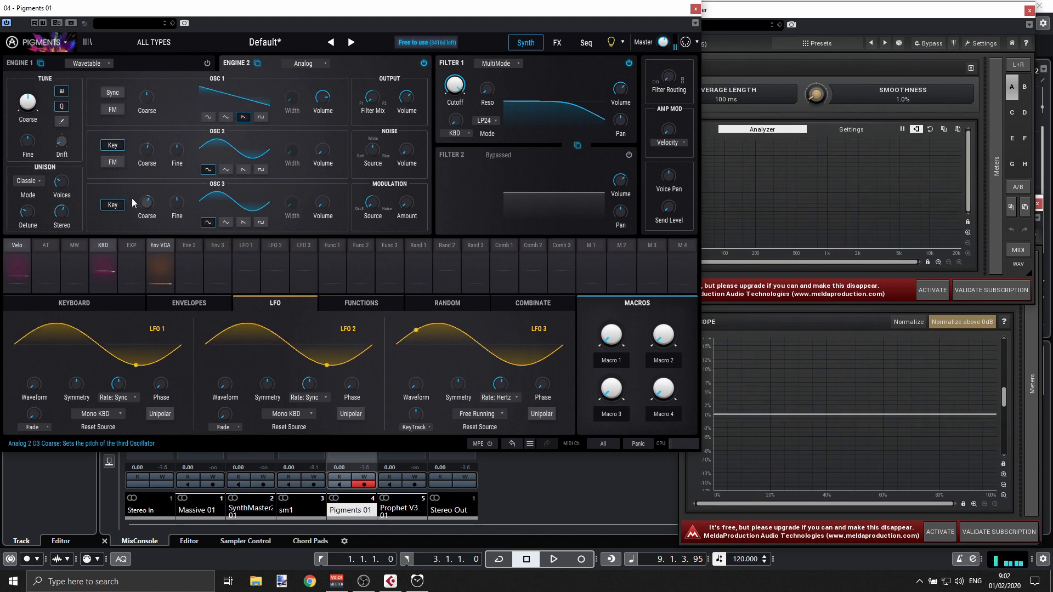
mouse_move(61, 211)
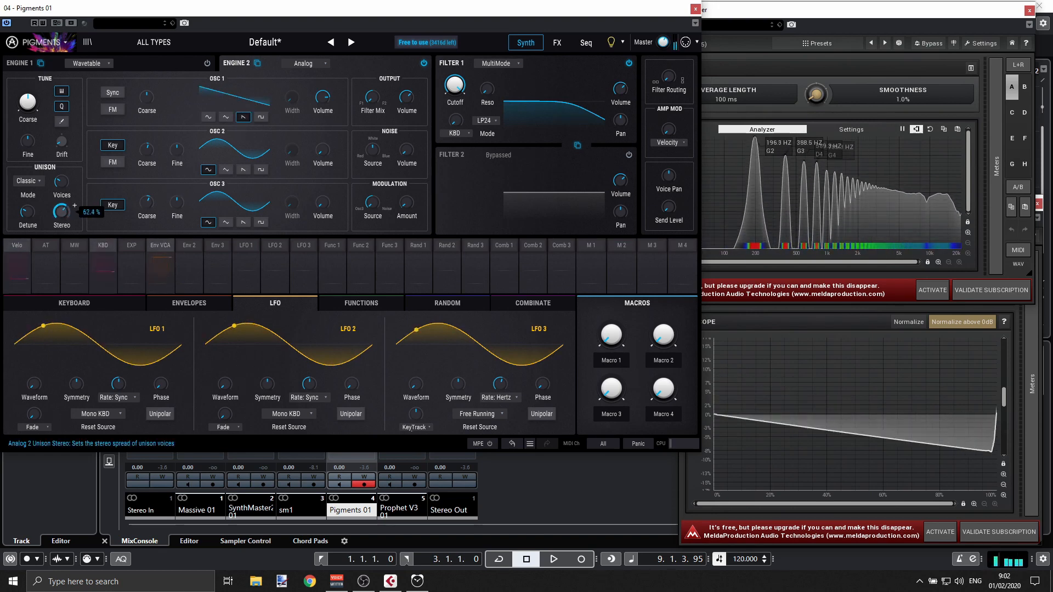
left_click_drag(61, 211, 62, 202)
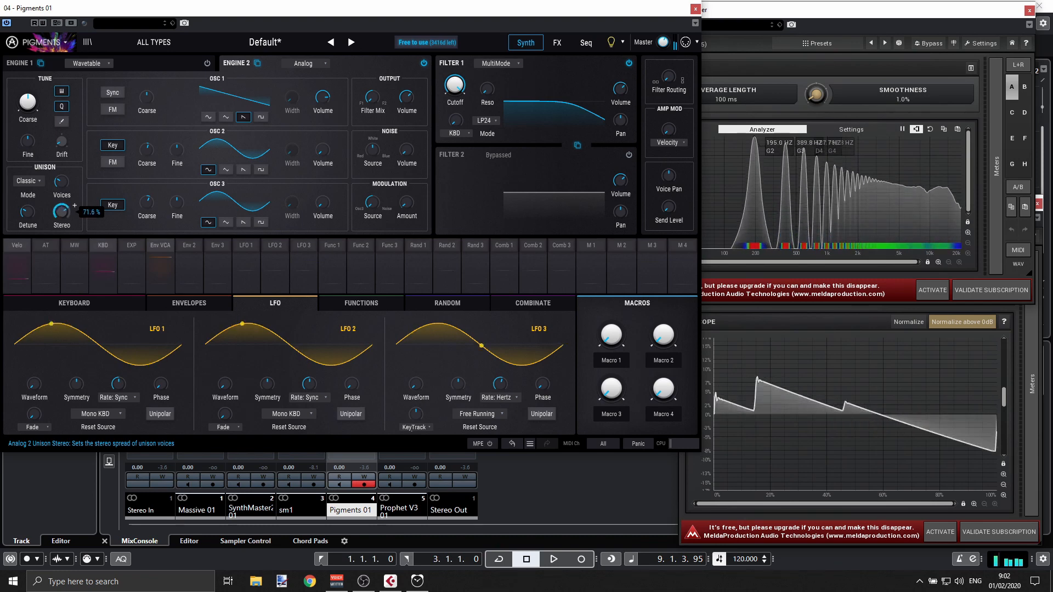
mouse_move(40, 205)
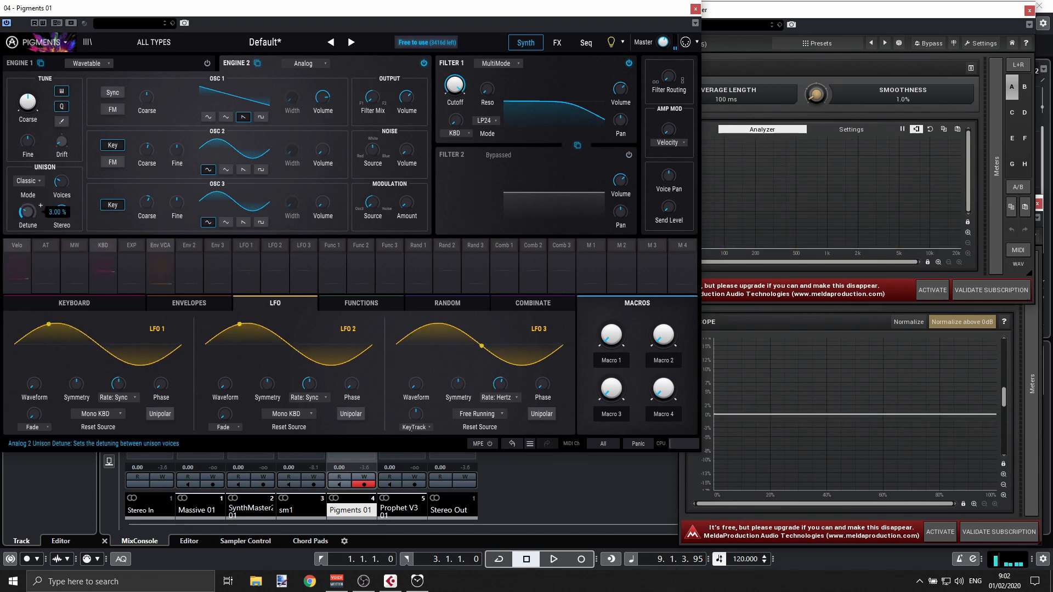
mouse_move(27, 212)
left_mouse_down()
mouse_move(27, 188)
mouse_move(27, 209)
left_mouse_up()
mouse_move(59, 213)
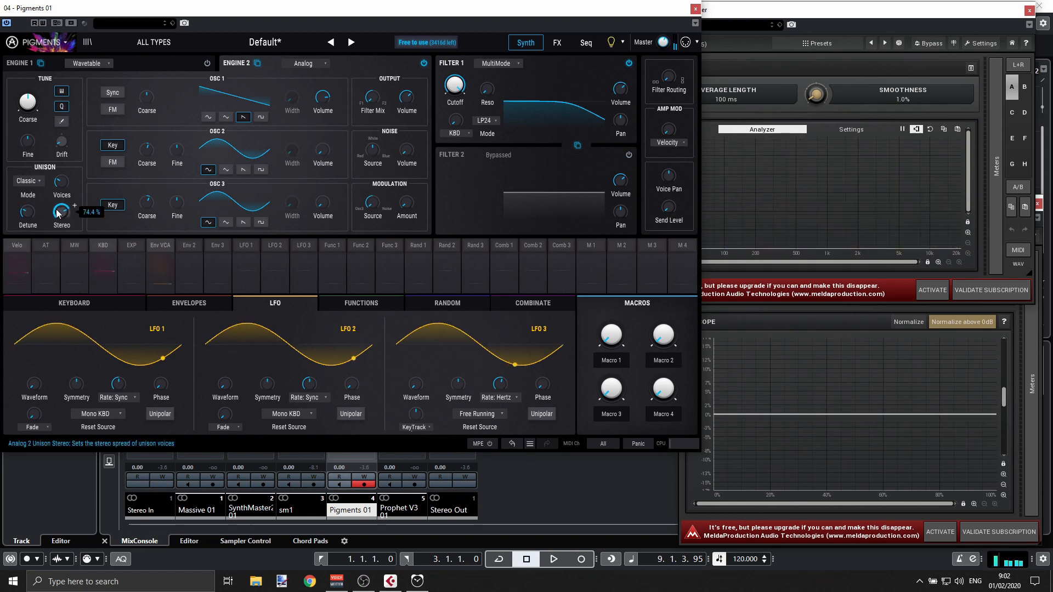
- Switch Engine 2's unison mode to Chord and lower its stereo spread
left_click(34, 181)
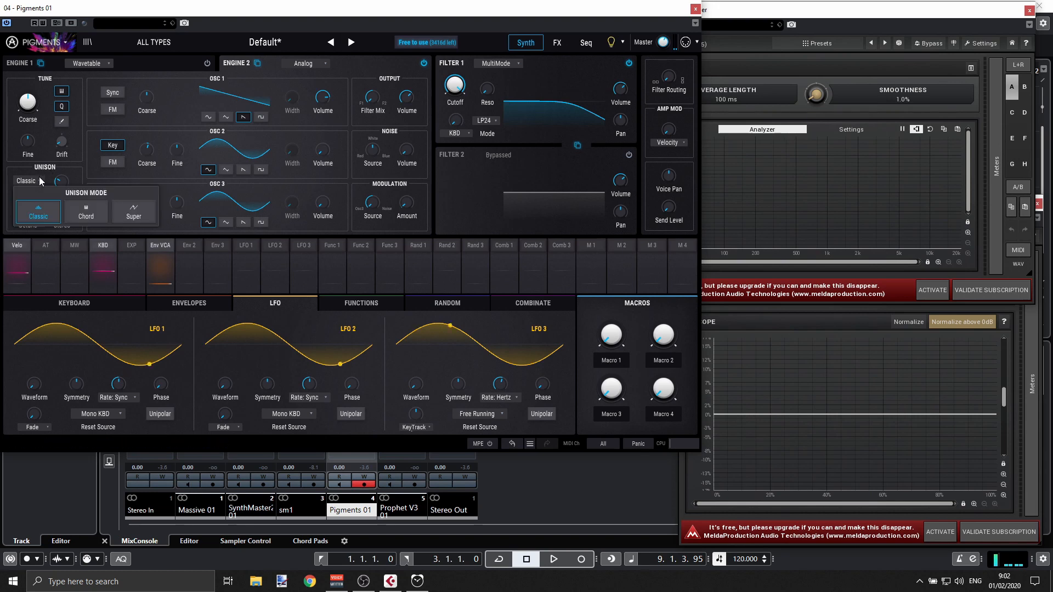
left_click(85, 209)
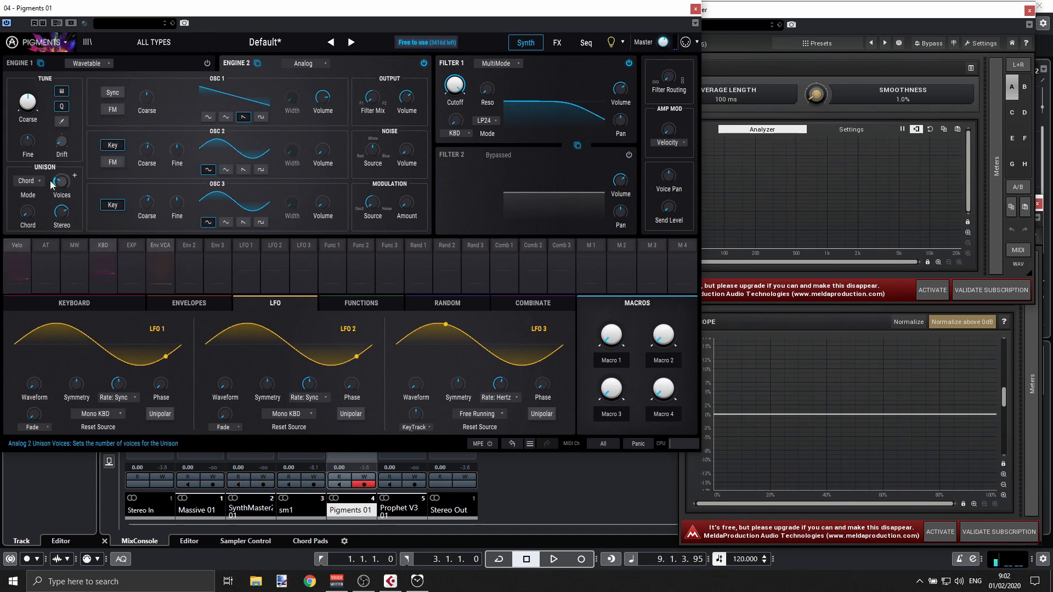
mouse_move(63, 184)
left_click_drag(62, 212, 62, 267)
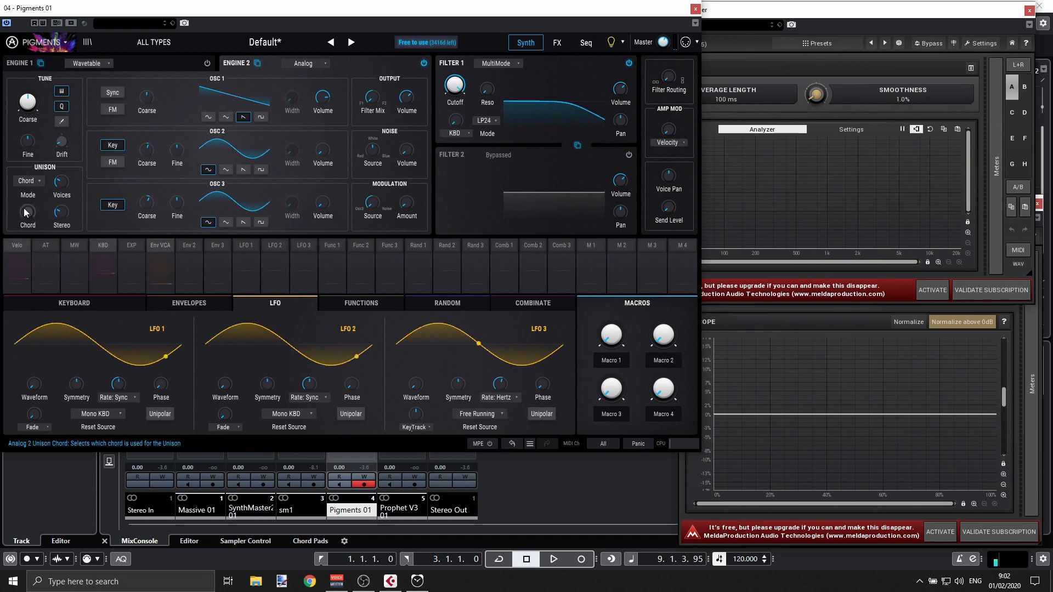
mouse_move(40, 205)
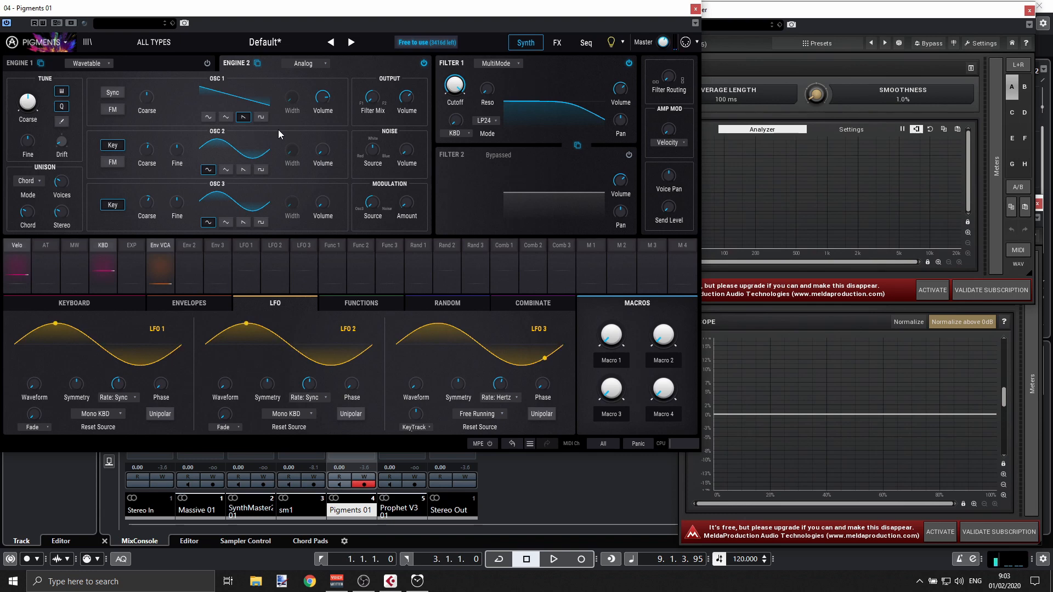
- Change the Engine 2 type to Wavetable and scan through the Basic Waveforms by raising the wavetable position
left_click(302, 64)
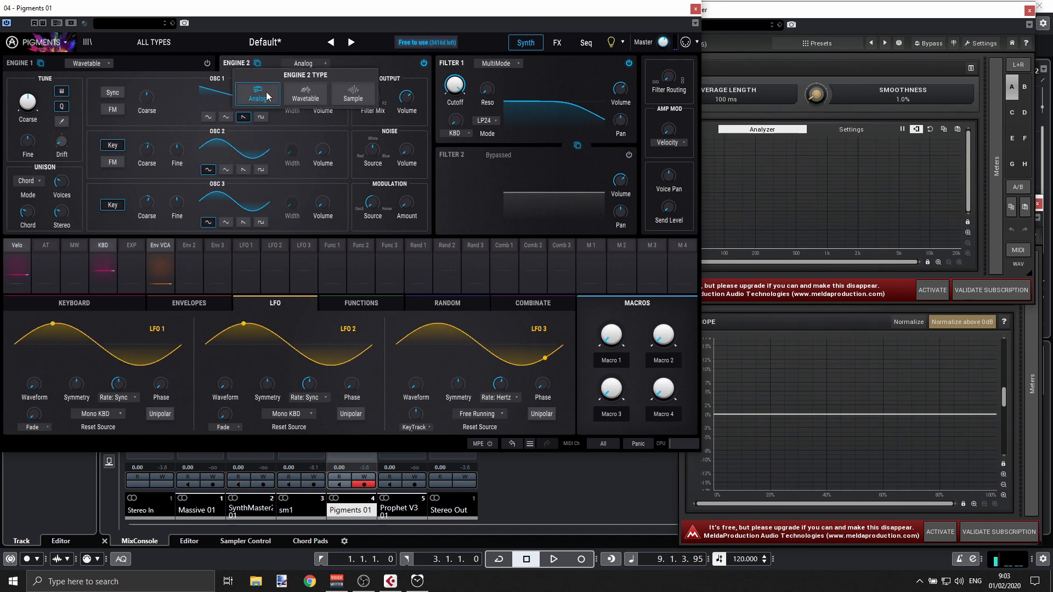
left_click(314, 89)
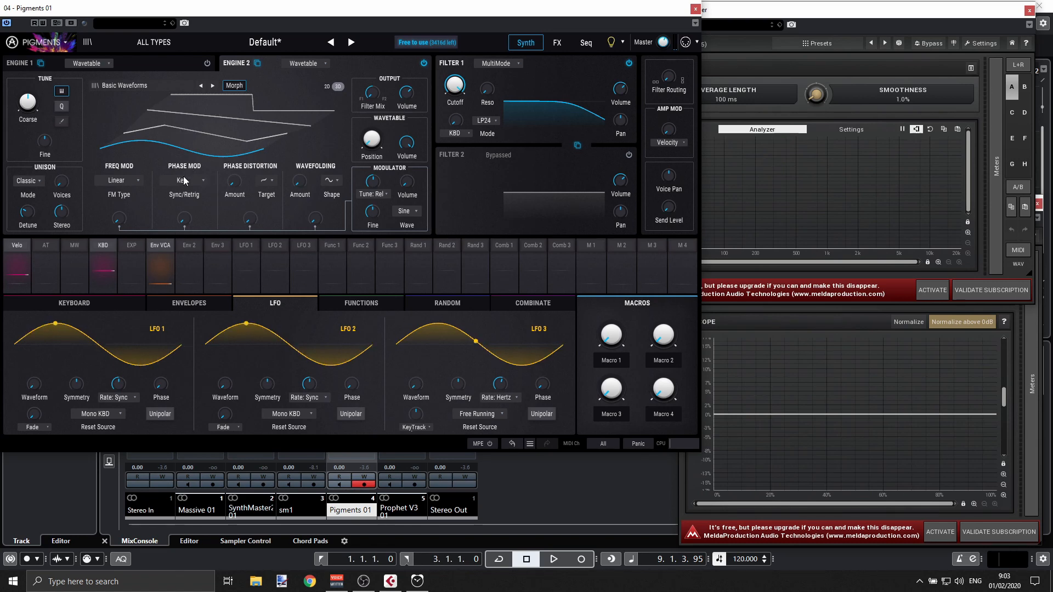
mouse_move(369, 147)
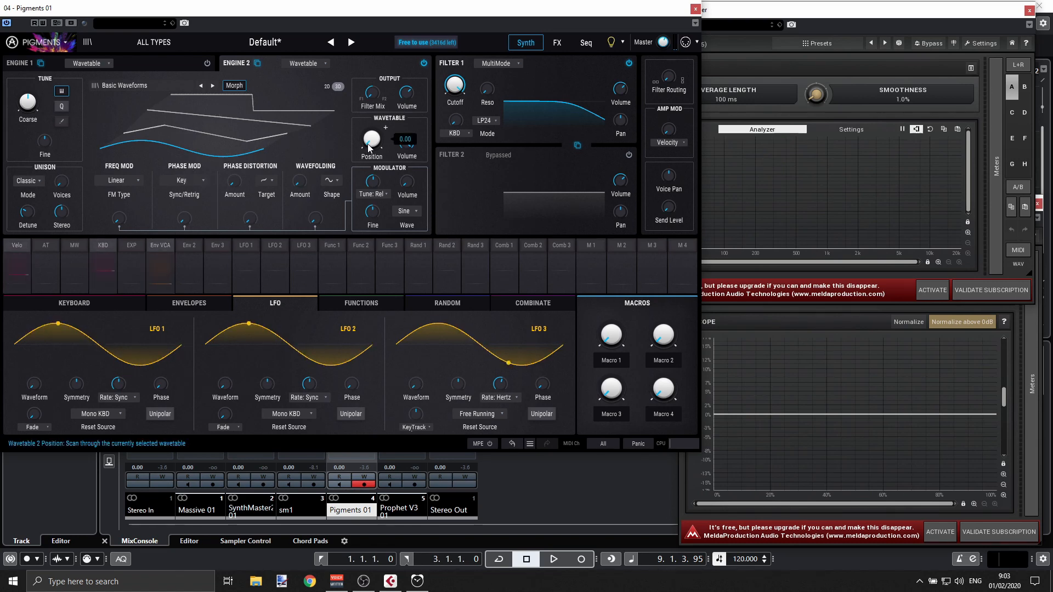
left_click_drag(369, 147, 368, 73)
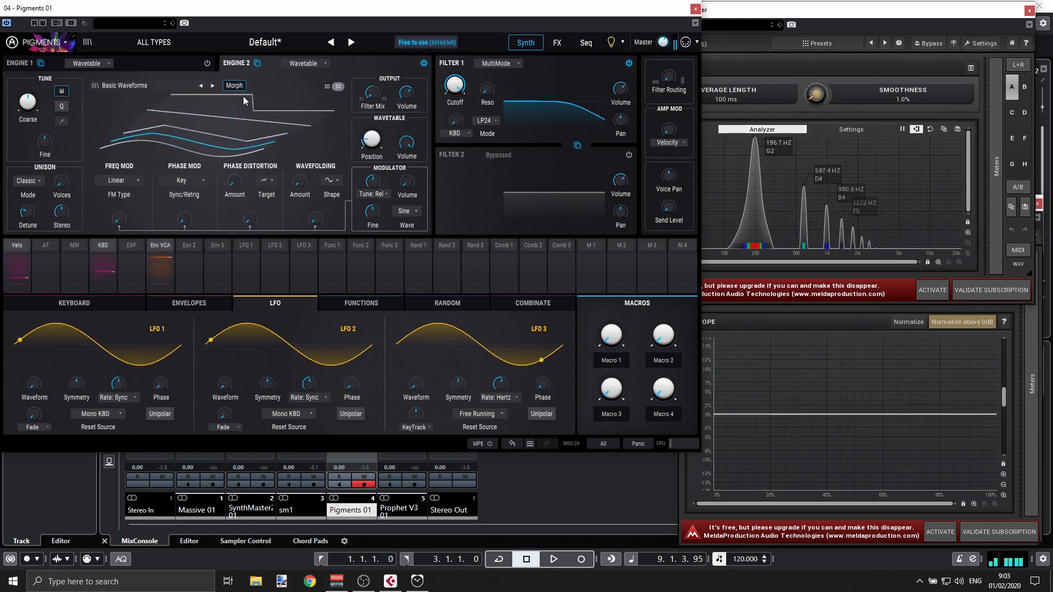
- Load the Dusty Guitar wavetable from the Natural category into Engine 2
left_click(128, 84)
left_click(121, 119)
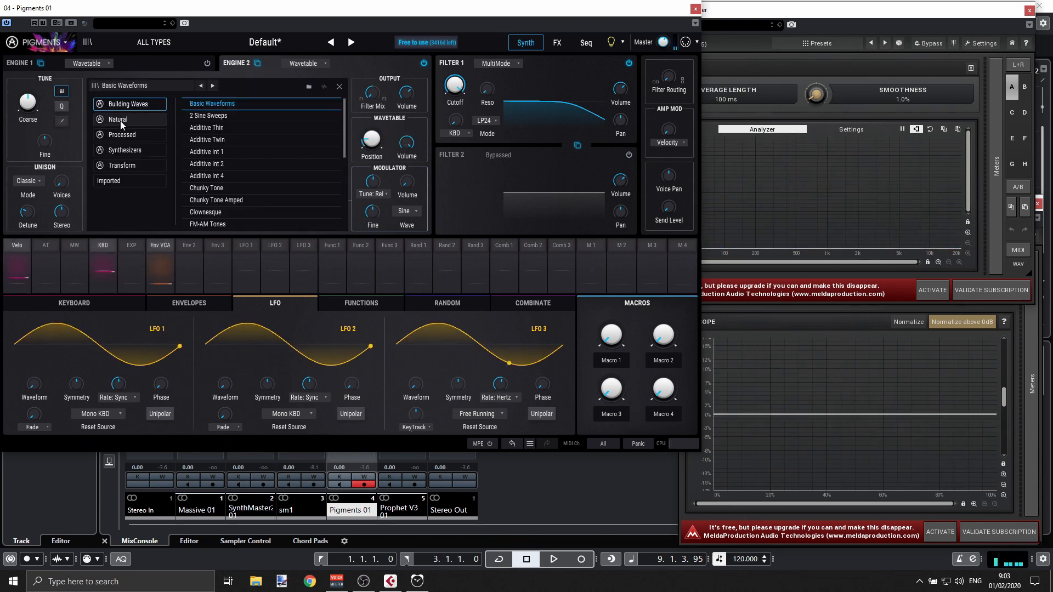
left_click(203, 127)
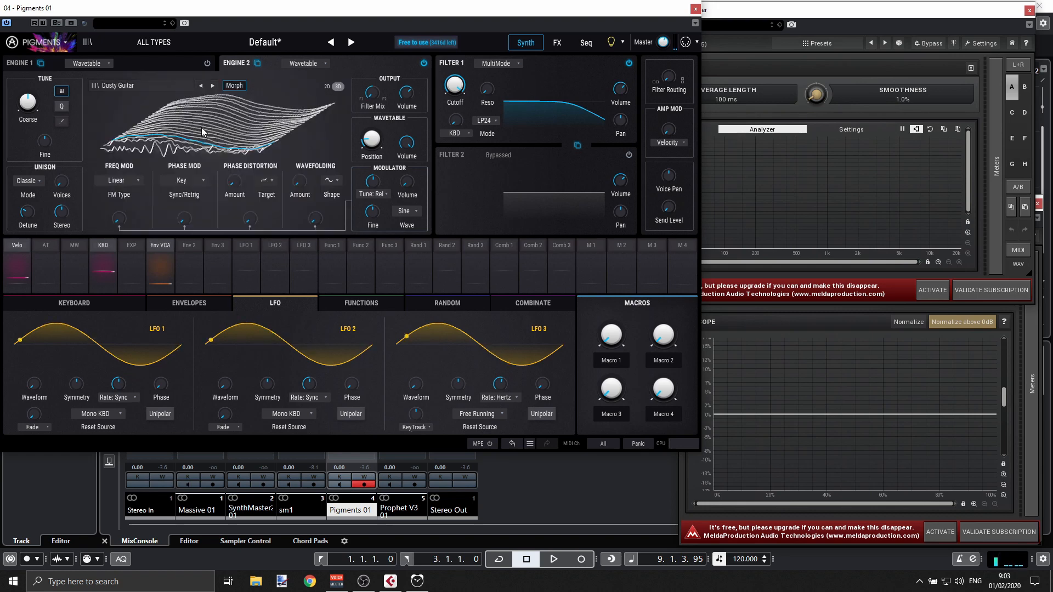
- Scan the Dusty Guitar wavetable by adjusting its position, and modulate that position with LFO 1 by 0.20
mouse_move(373, 141)
left_mouse_down()
mouse_move(372, 87)
mouse_move(367, 148)
left_mouse_up()
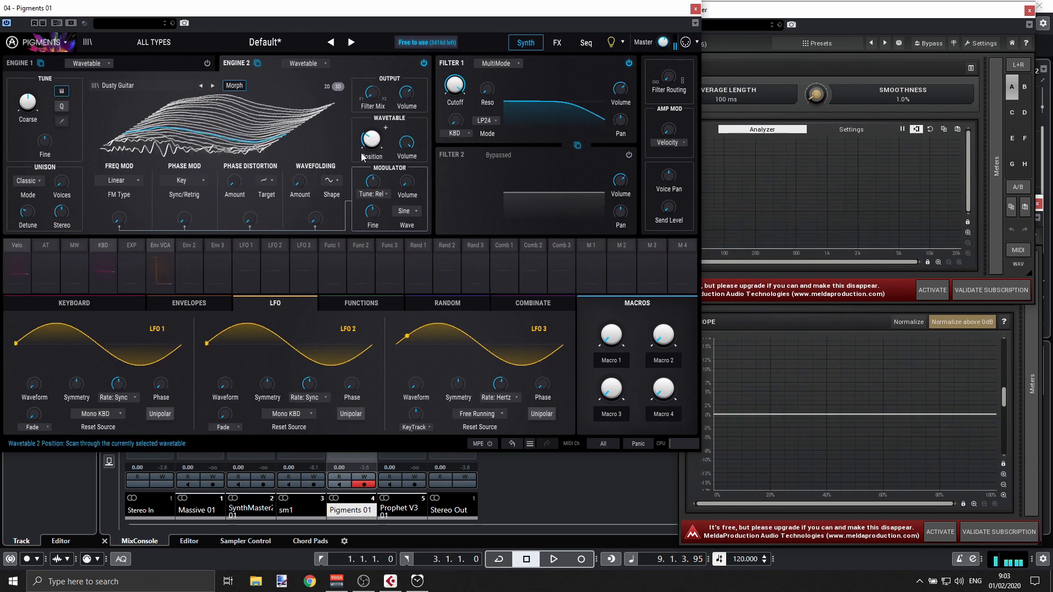
mouse_move(371, 150)
mouse_move(372, 150)
left_mouse_down()
mouse_move(371, 165)
mouse_move(371, 94)
mouse_move(372, 141)
left_mouse_up()
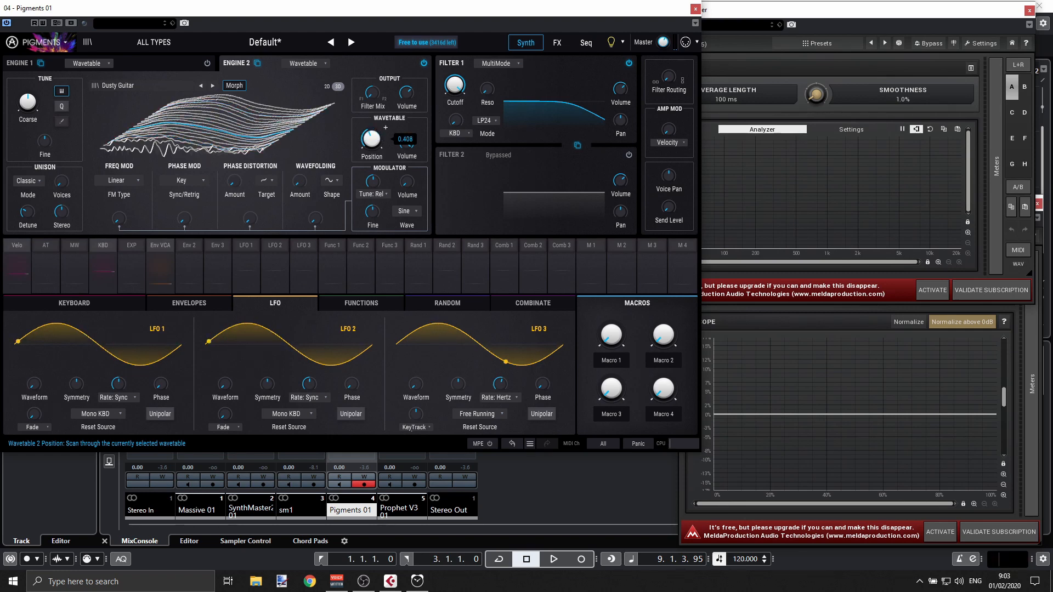
left_click_drag(371, 140, 372, 150)
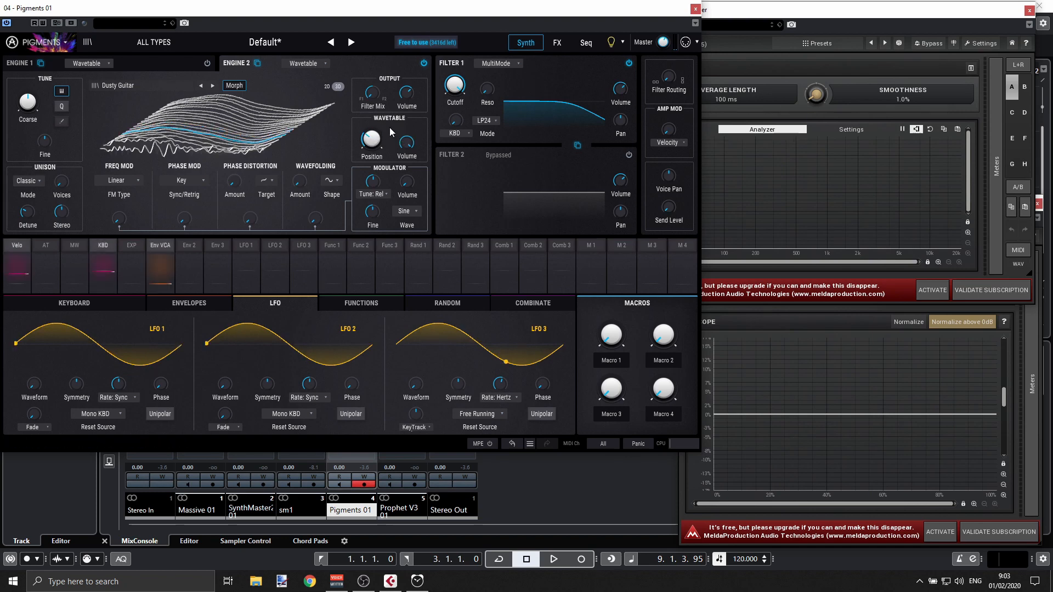
left_click(387, 127)
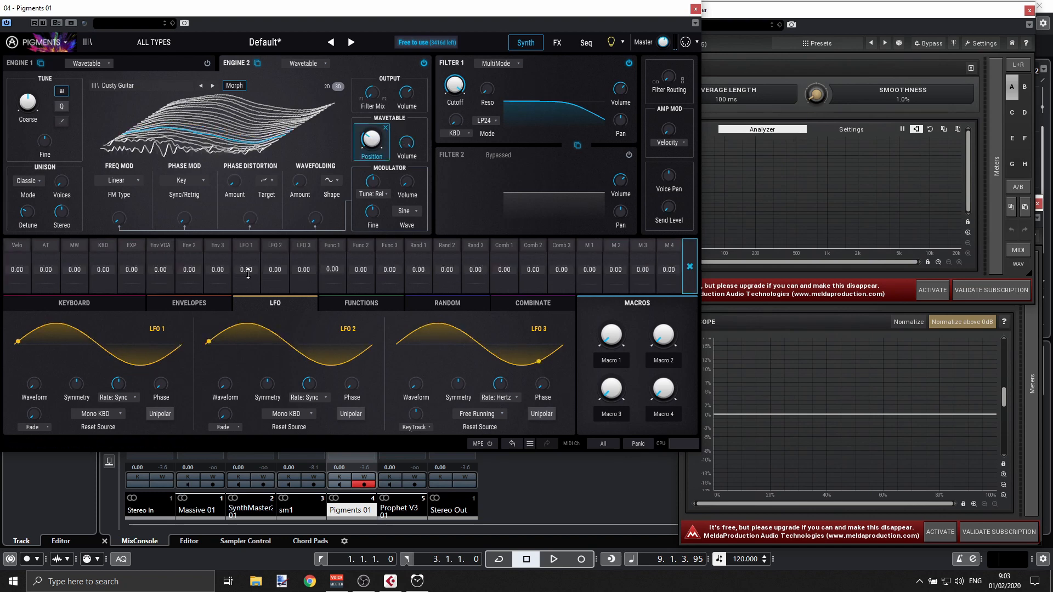
left_click_drag(248, 271, 247, 260)
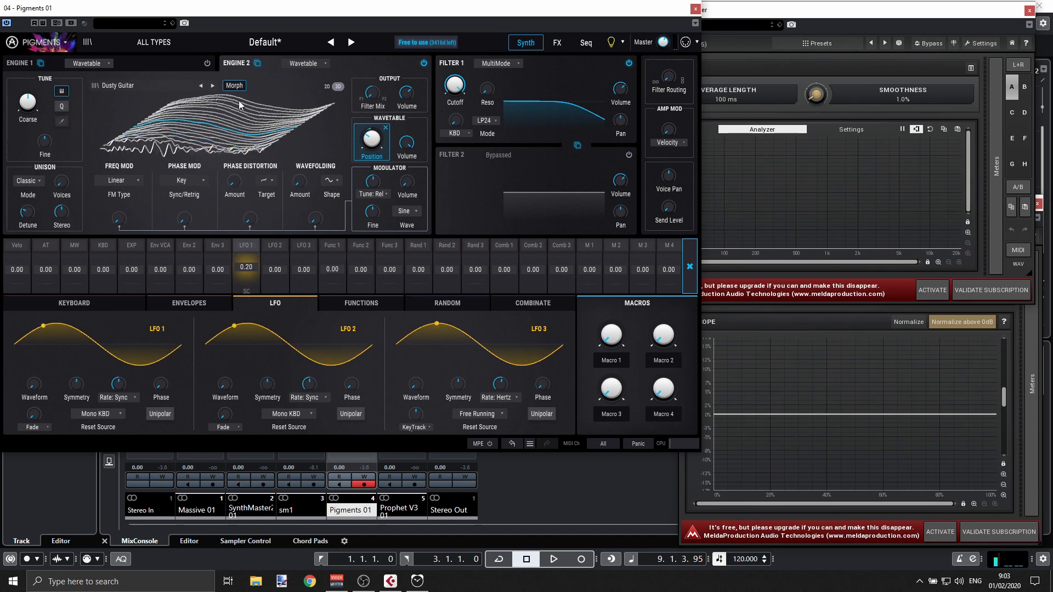
- Change the Engine 2 type to Sample and load the Crowd sample from Field Recordings
left_click(310, 63)
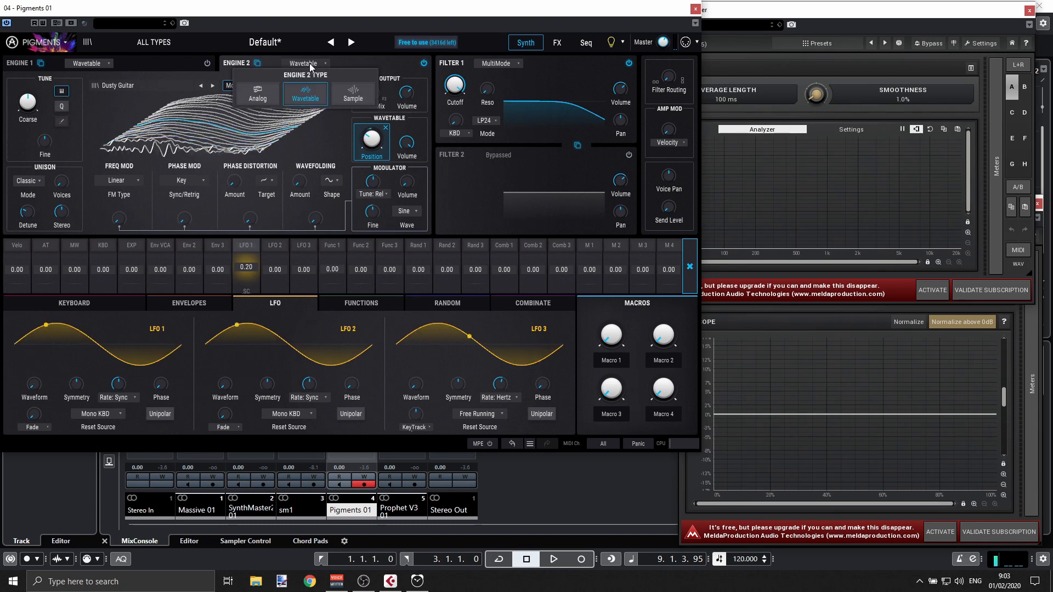
left_click(353, 93)
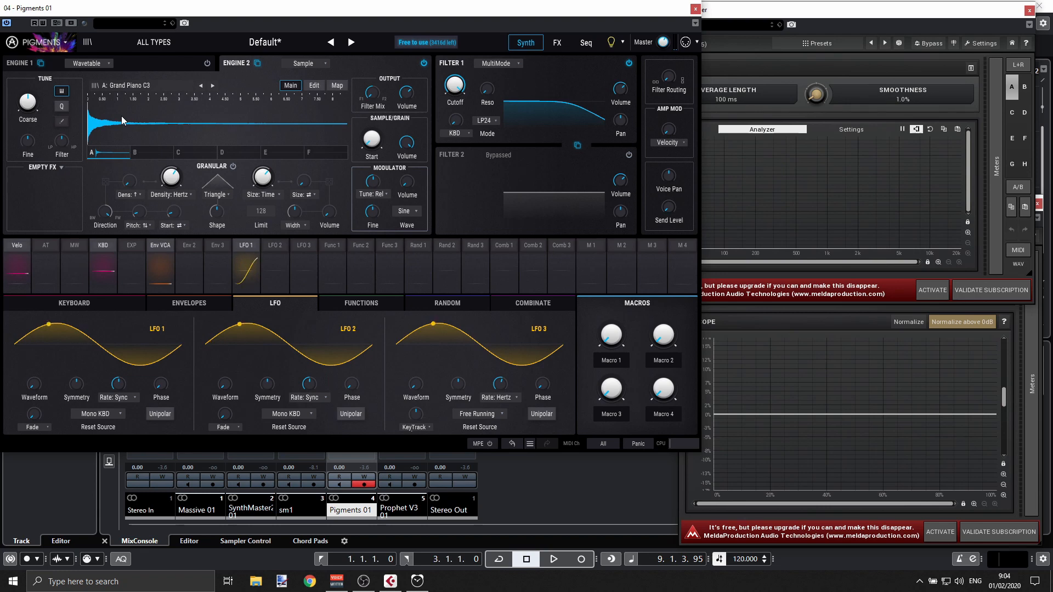
left_click(131, 85)
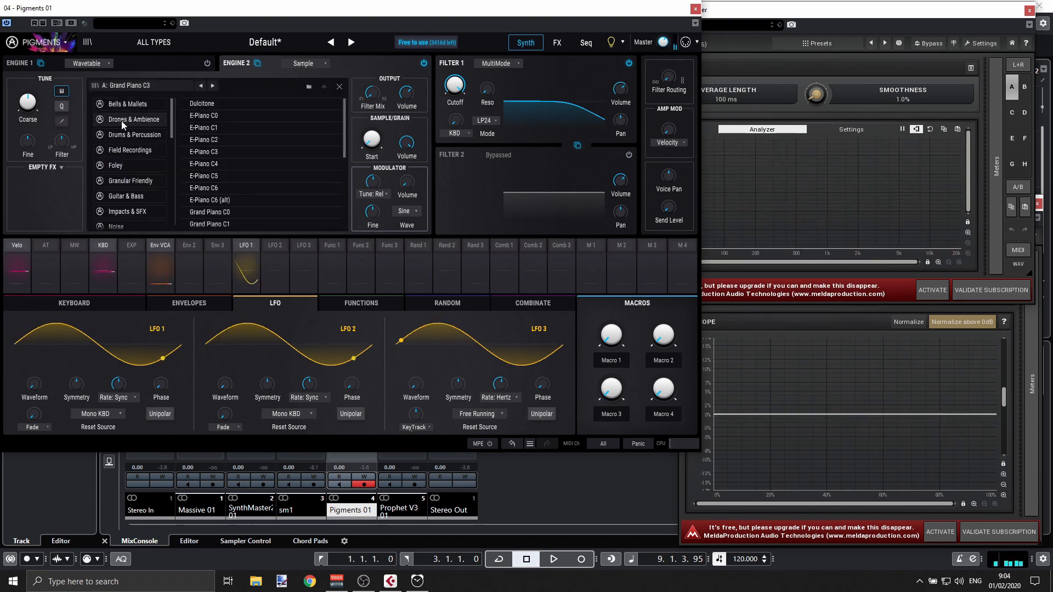
left_click(120, 151)
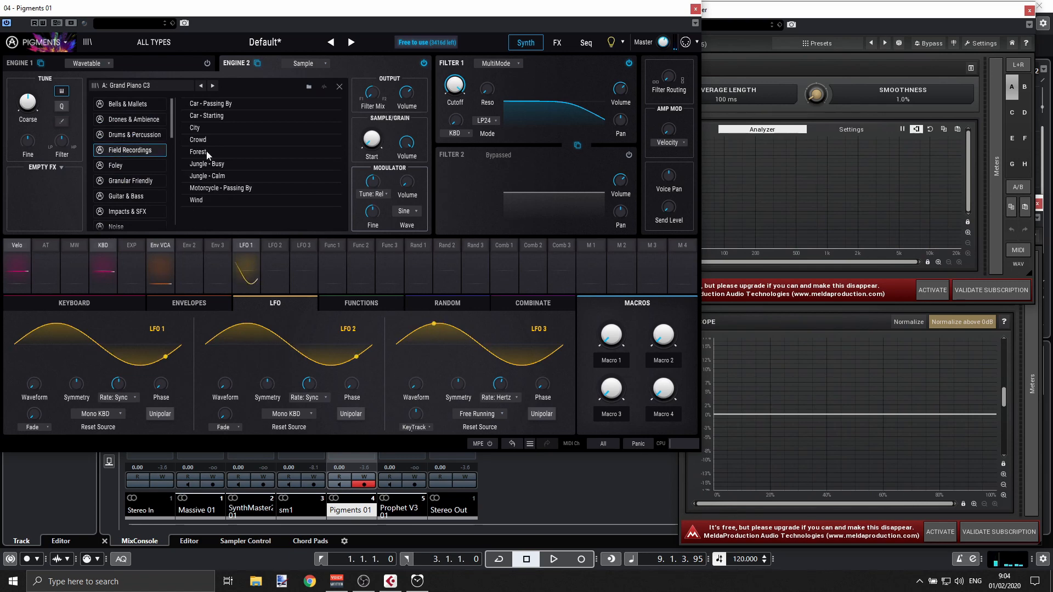
double_click(231, 140)
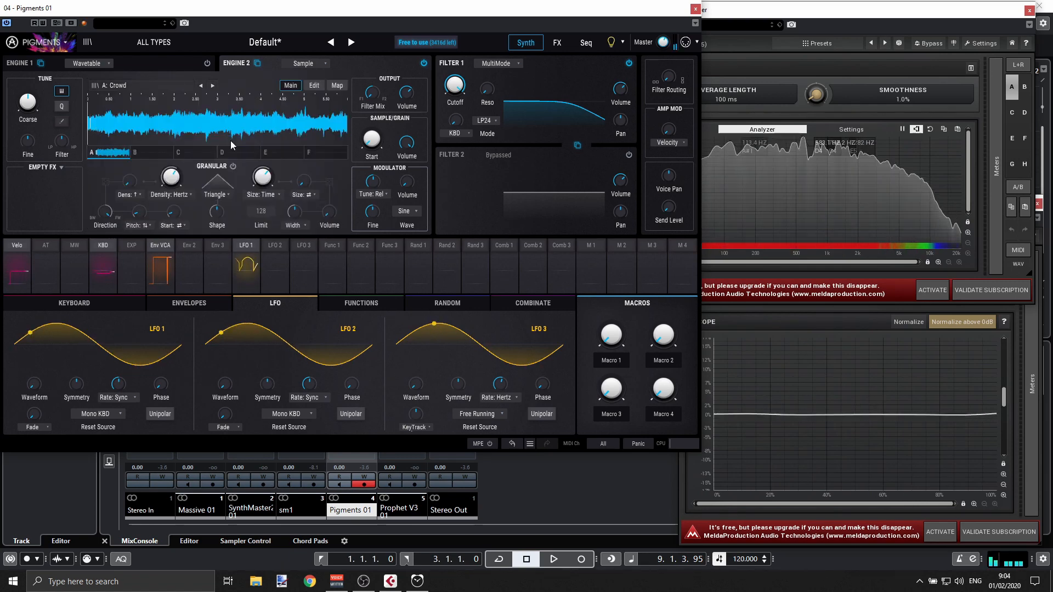
- Replace the Engine 2 sample with Ice Cubes from the Foley category
left_click(122, 86)
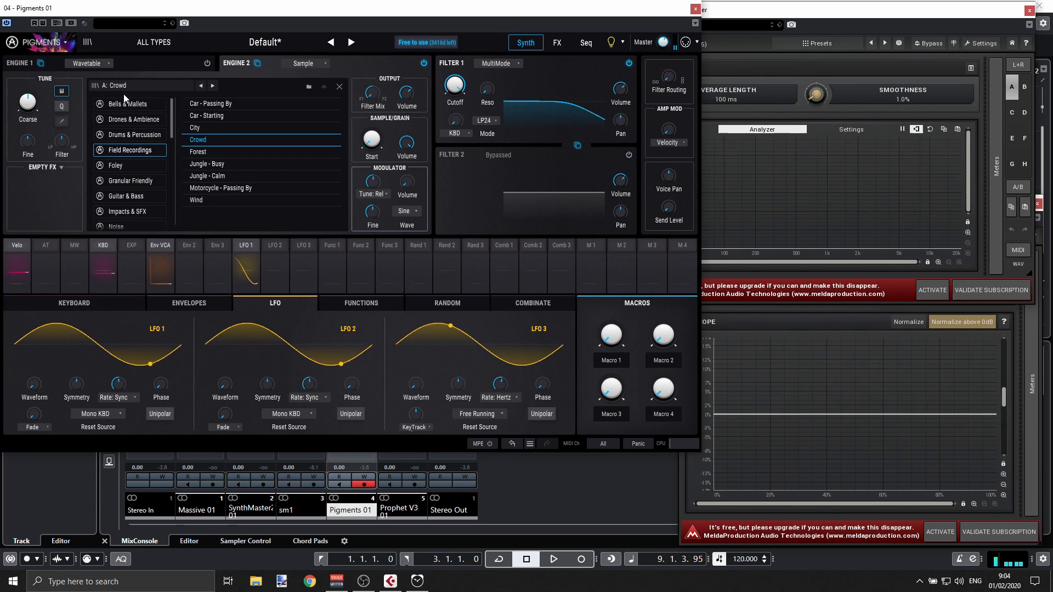
left_click(127, 166)
left_click(221, 163)
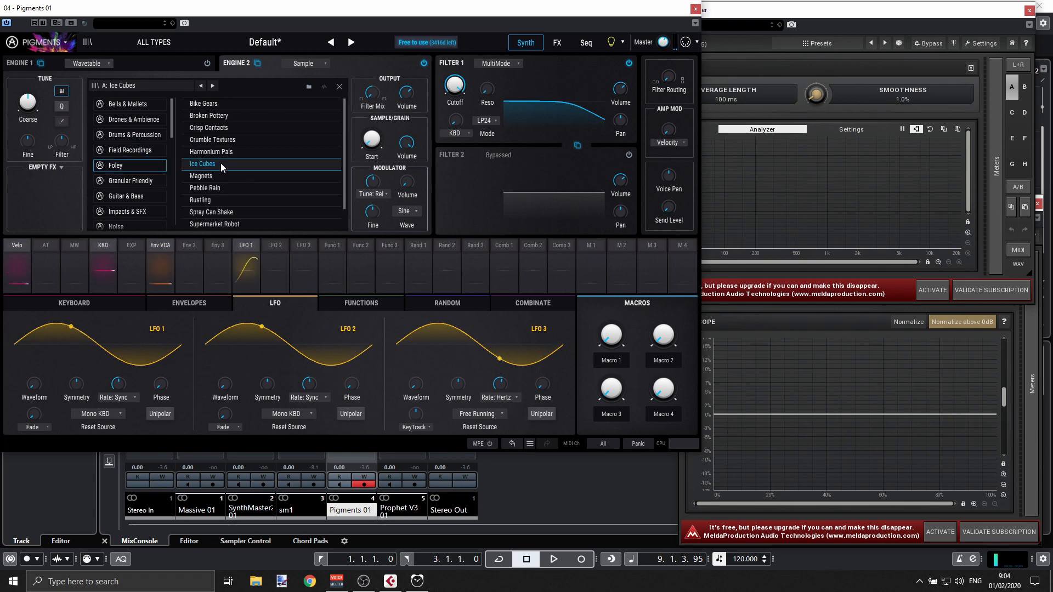
- Replace the Engine 2 sample with Classical Guitar C4 from the Guitar & Bass category
double_click(218, 164)
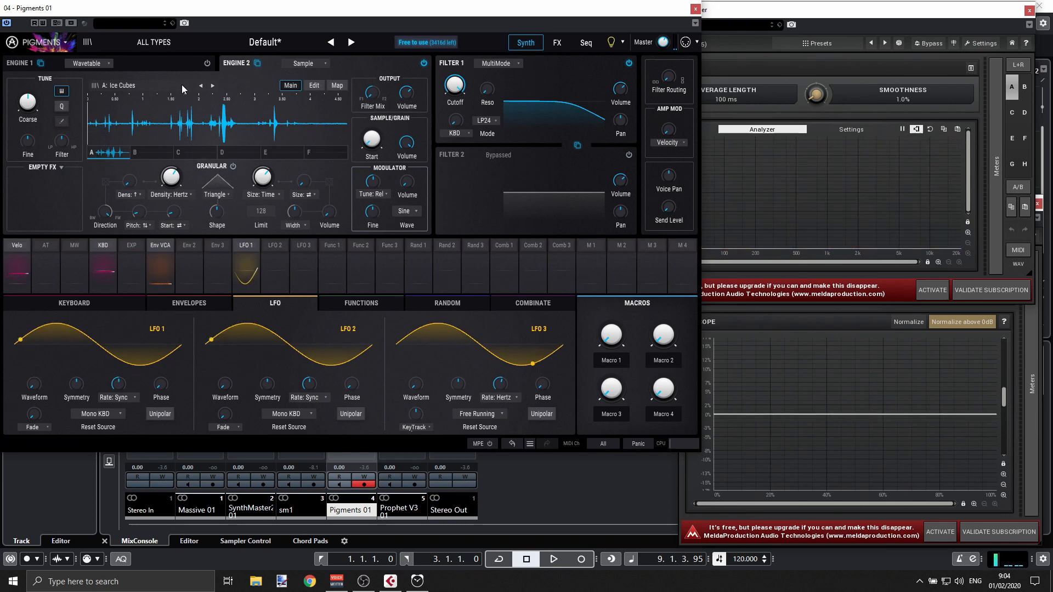
left_click(115, 85)
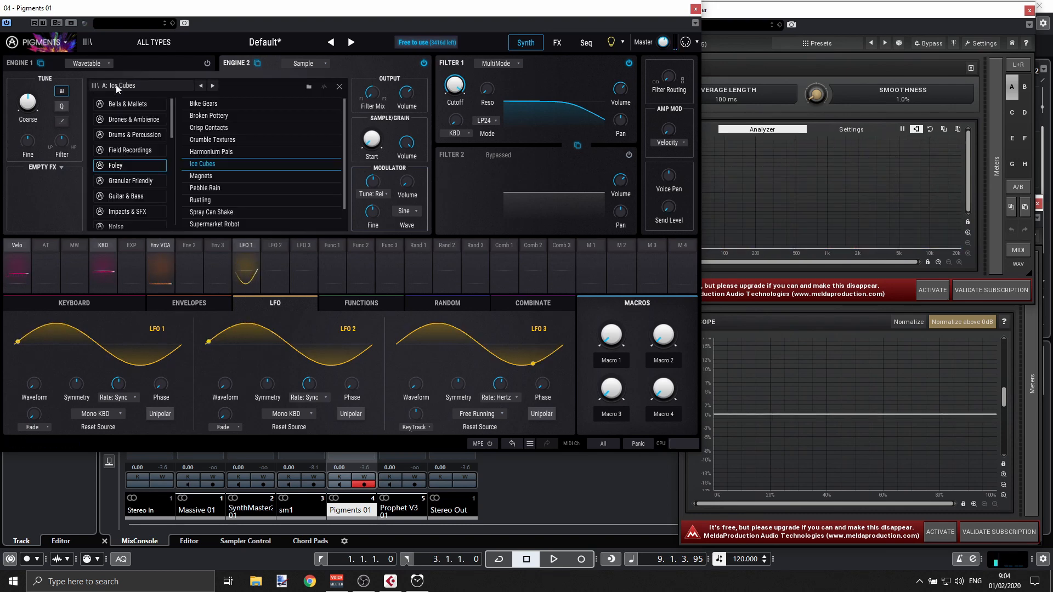
left_click(125, 194)
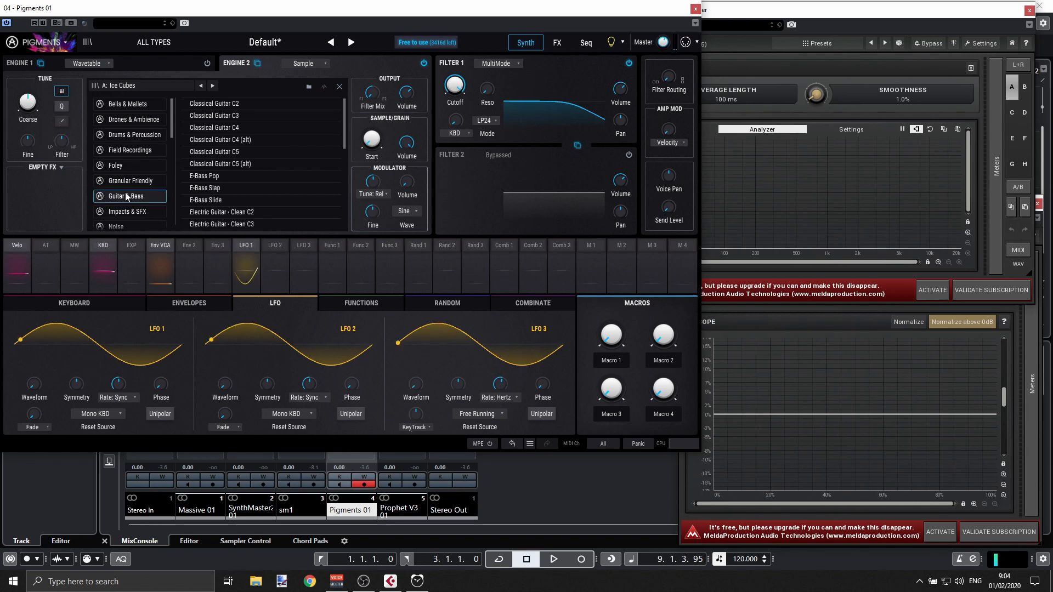
left_click(219, 126)
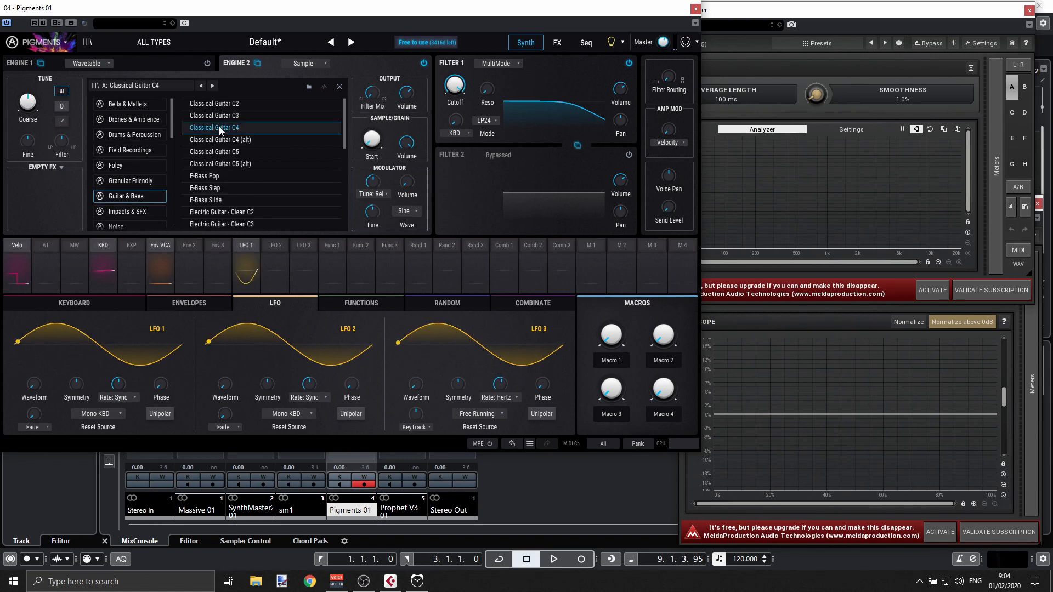
left_click(219, 126)
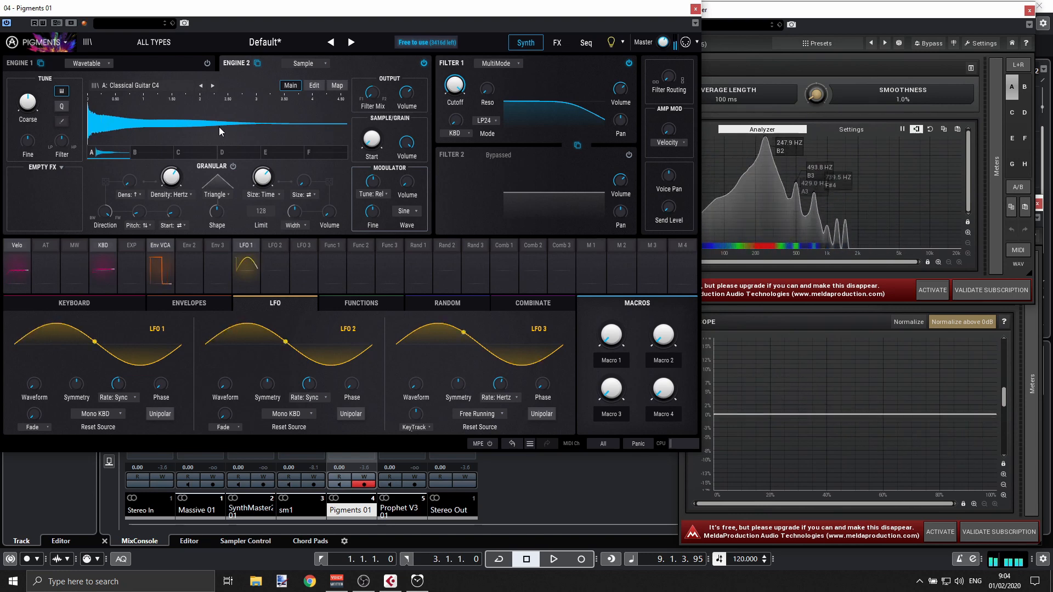
- Activate granular synthesis for the Classical Guitar C4 sample in Engine 2
left_click(233, 166)
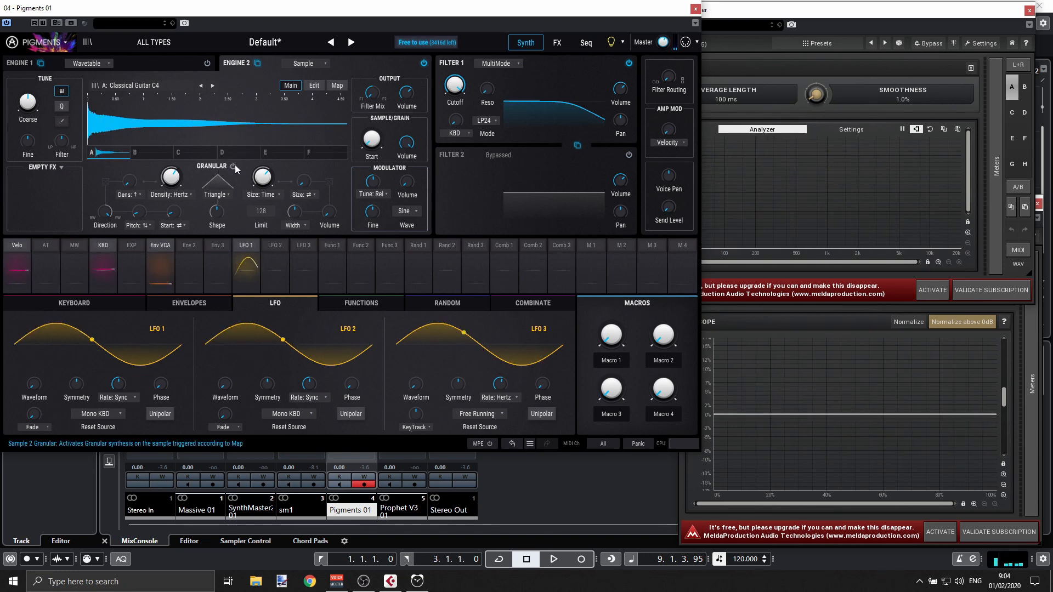